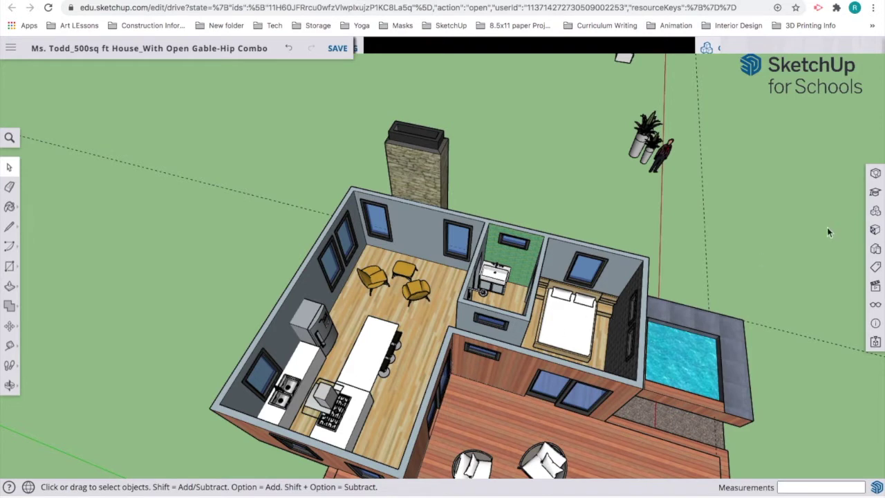
# Step: Search 3D Warehouse from the Components panel for toilet models
pyautogui.click(876, 212)
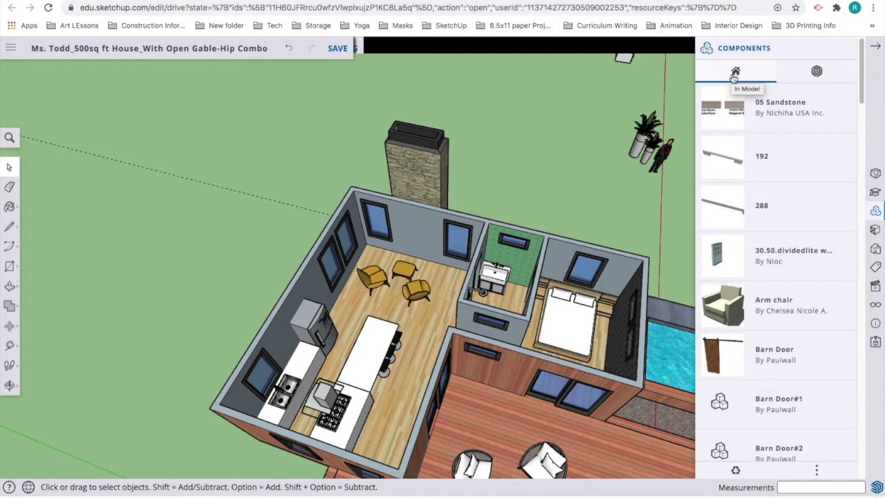
pyautogui.click(817, 73)
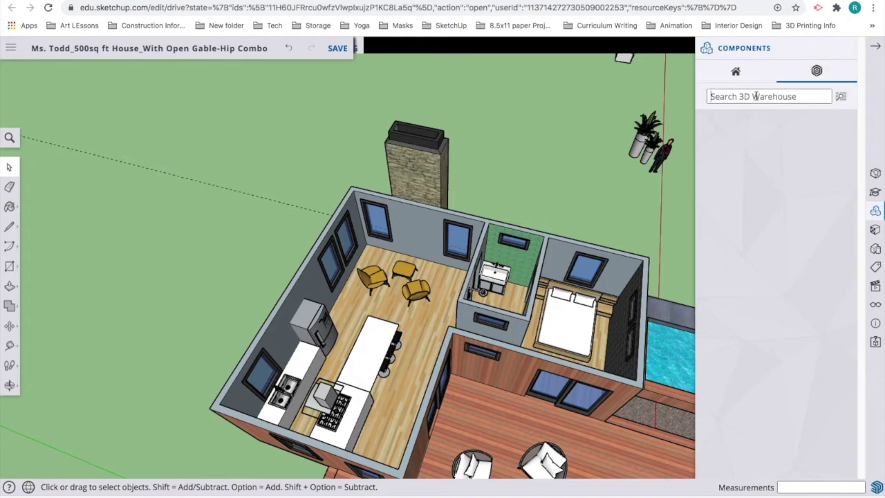
pyautogui.write('toli')
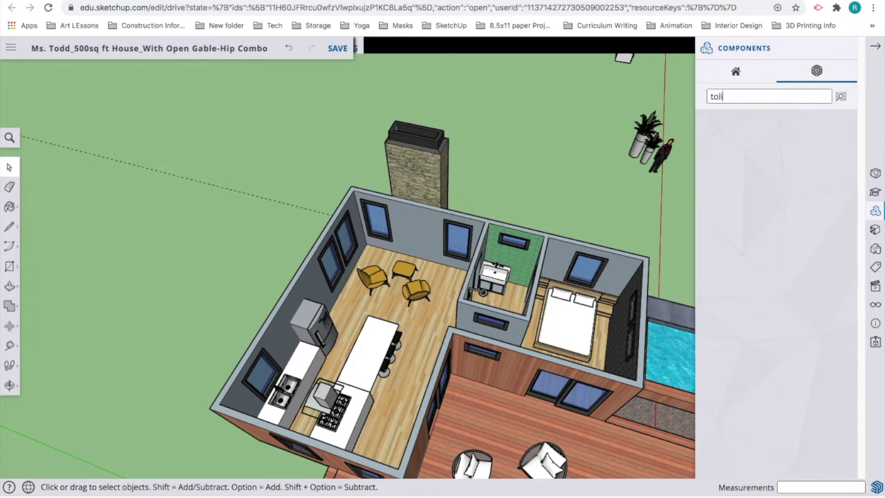
pyautogui.write('let')
pyautogui.press('Return')
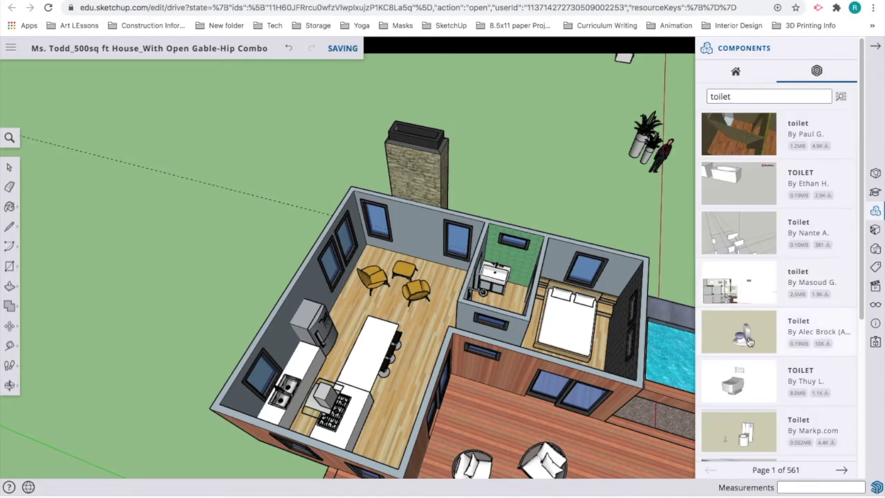
# Step: Browse the toilet results and refine the query to 'kohler toilet'
pyautogui.scroll(-4, 800, 355)
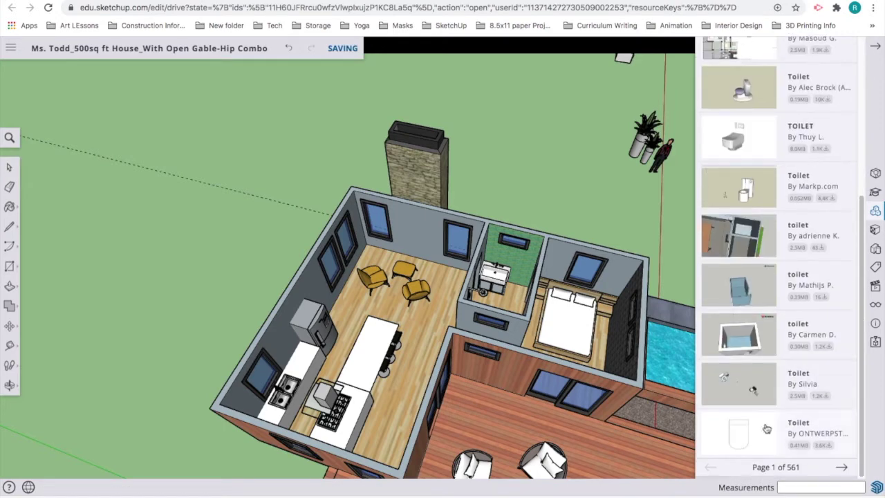
pyautogui.scroll(4, 808, 360)
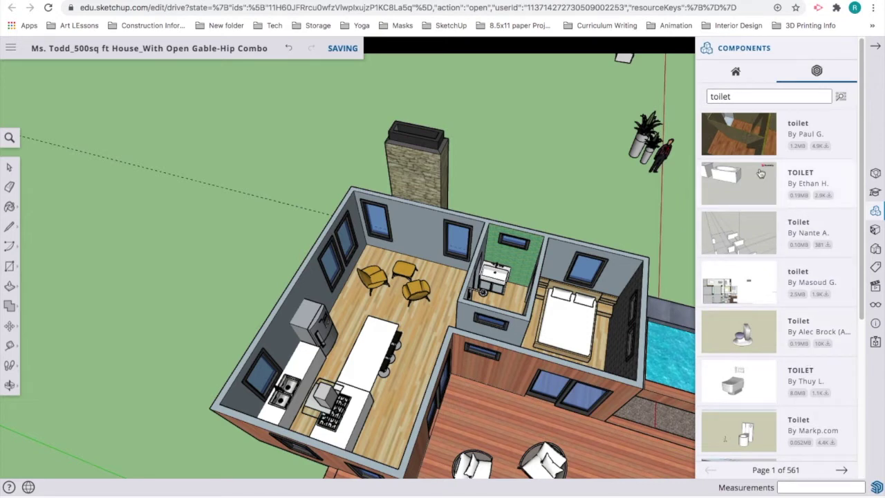
pyautogui.doubleClick(720, 96)
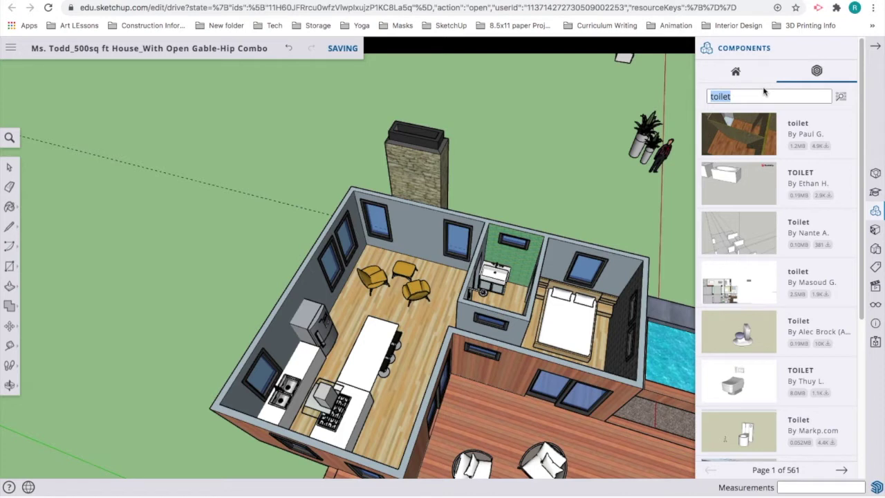
pyautogui.write('kohler toilet')
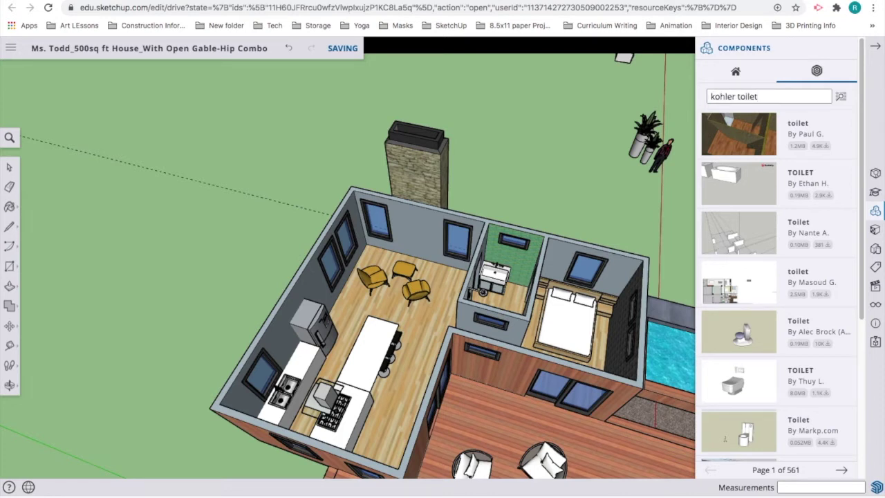
# Step: Run the 'kohler toilet' search and insert the Kohler 4007 toilet into the model
pyautogui.press('Return')
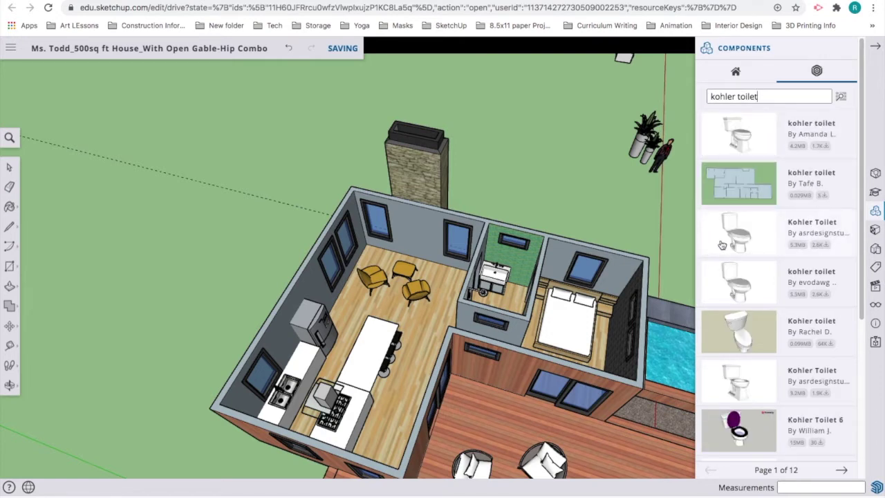
pyautogui.scroll(-2, 743, 408)
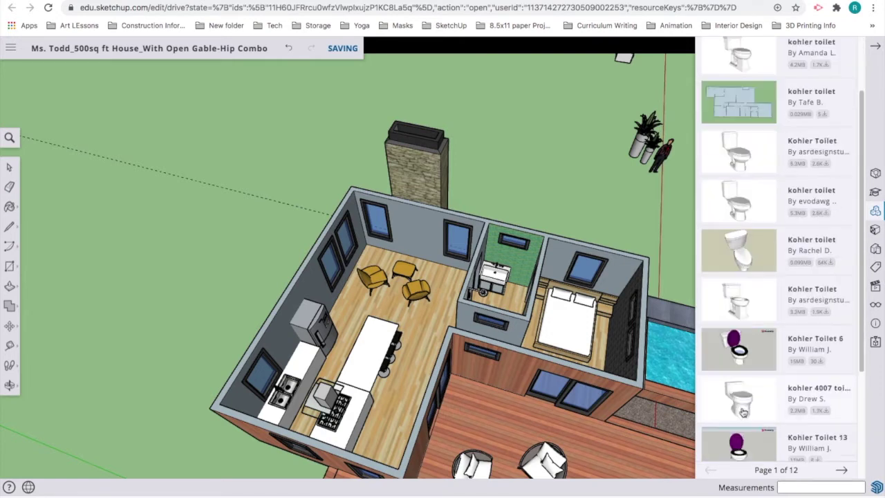
pyautogui.click(802, 392)
pyautogui.scroll(5, 267, 228)
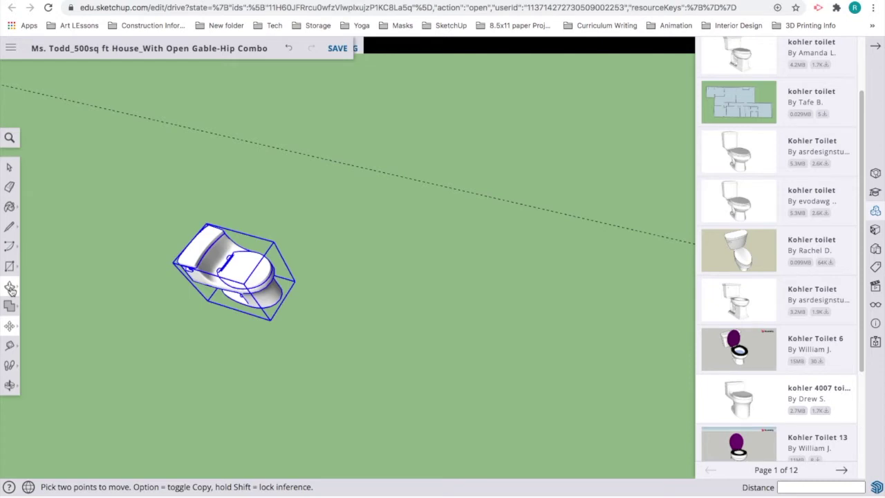
# Step: Rotate the Kohler toilet about 80° around its corner, referenced to the green axis
pyautogui.click(21, 323)
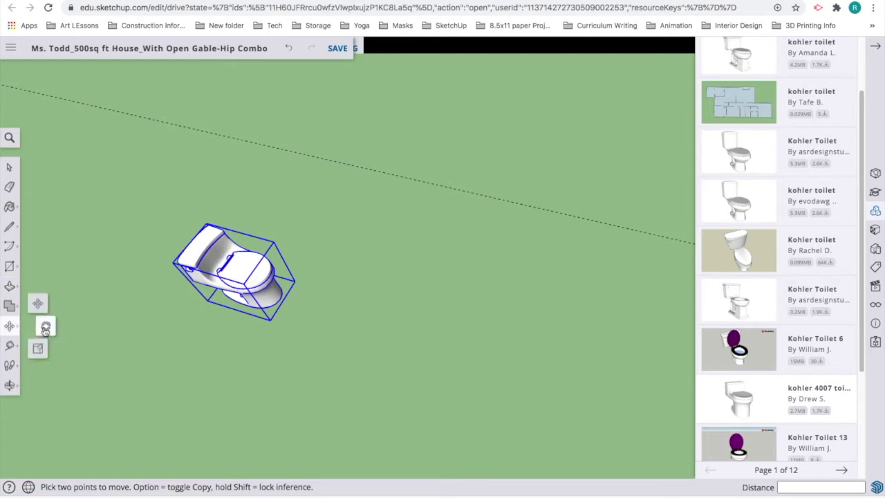
pyautogui.click(46, 329)
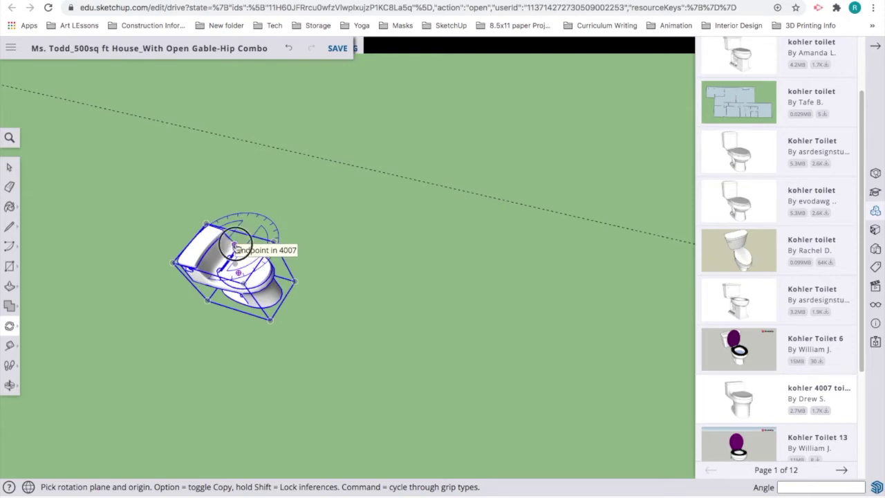
pyautogui.click(234, 246)
pyautogui.click(379, 286)
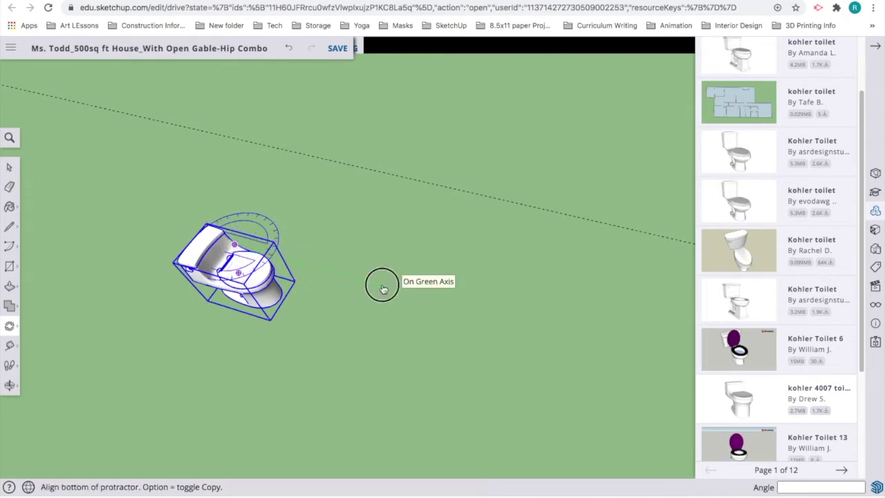
pyautogui.click(163, 374)
pyautogui.scroll(-3, 229, 352)
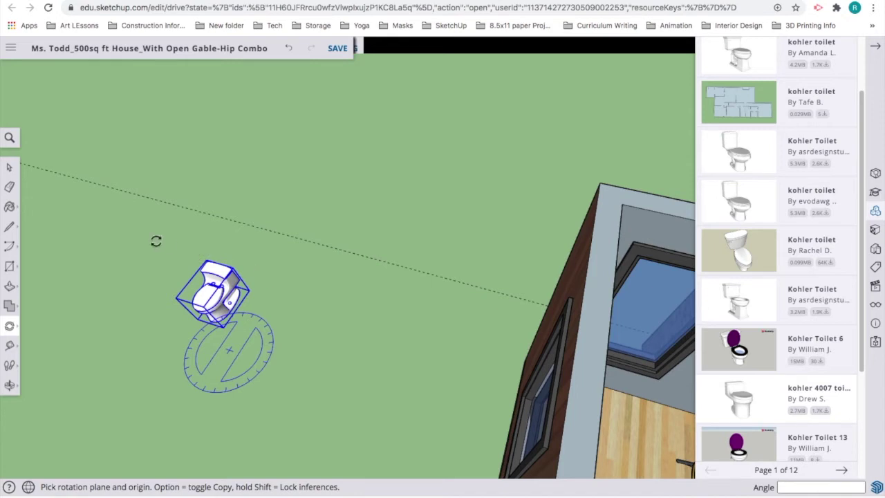
# Step: Zoom and pan the view to the small bathroom and pick the Move tool
pyautogui.scroll(-3, 409, 283)
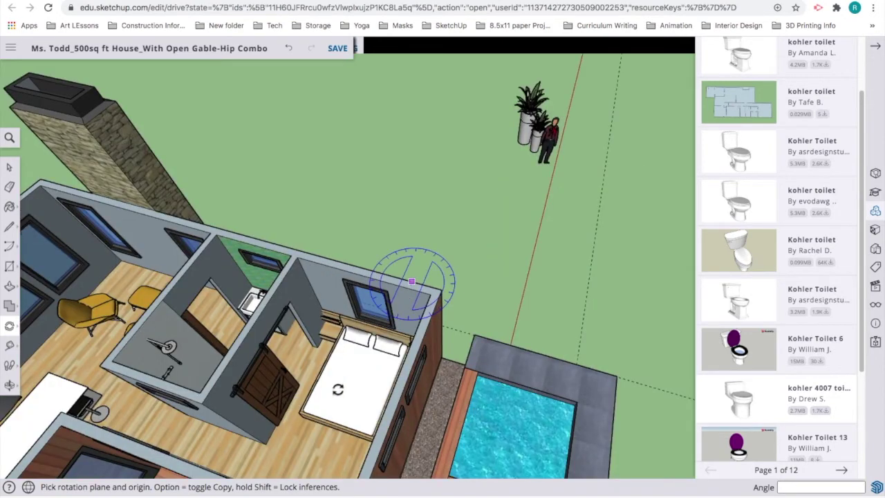
pyautogui.scroll(-5, 272, 372)
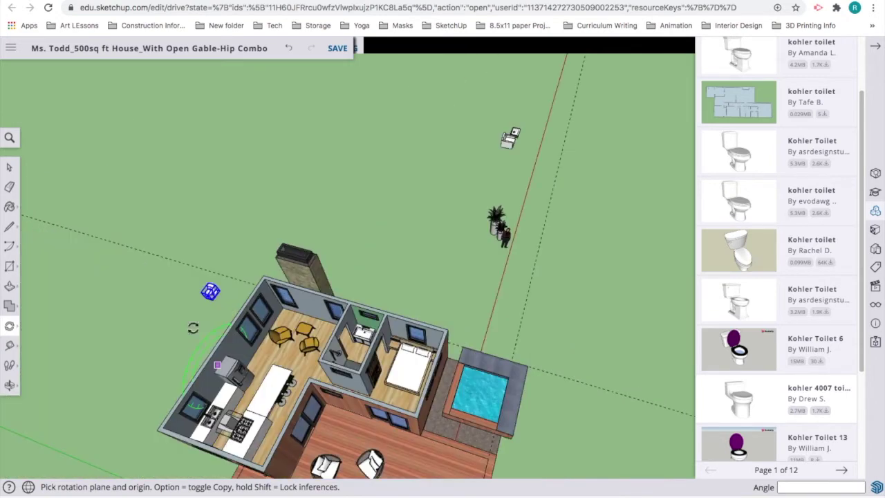
pyautogui.keyDown('shift'); pyautogui.moveTo(289, 352); pyautogui.dragTo(458, 373, button='middle'); pyautogui.keyUp('shift')
pyautogui.scroll(2, 363, 362)
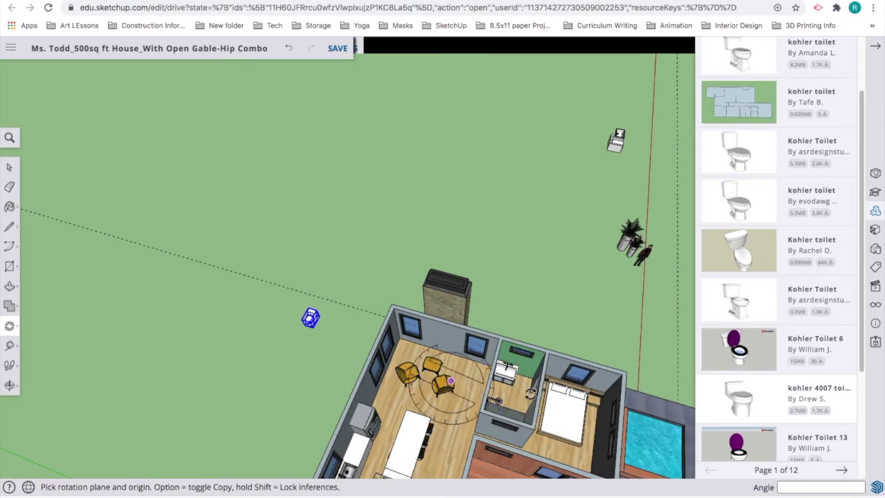
pyautogui.scroll(1, 528, 392)
pyautogui.scroll(1, 528, 392)
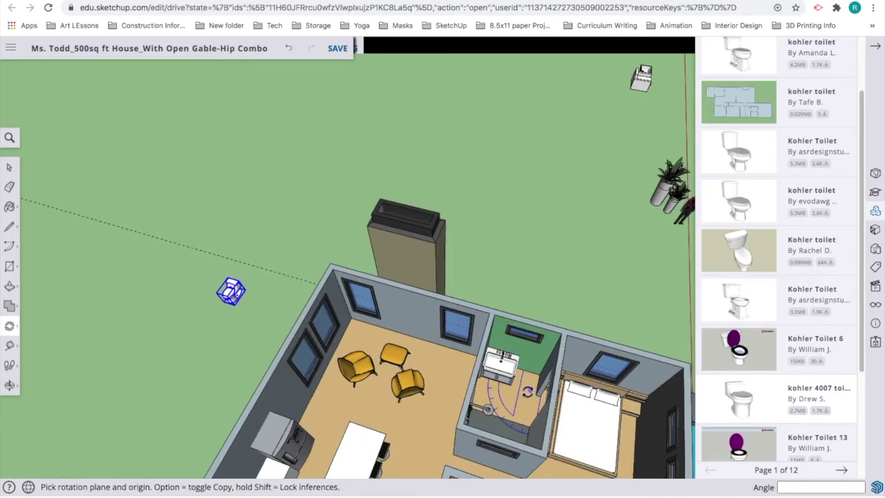
pyautogui.scroll(1, 528, 392)
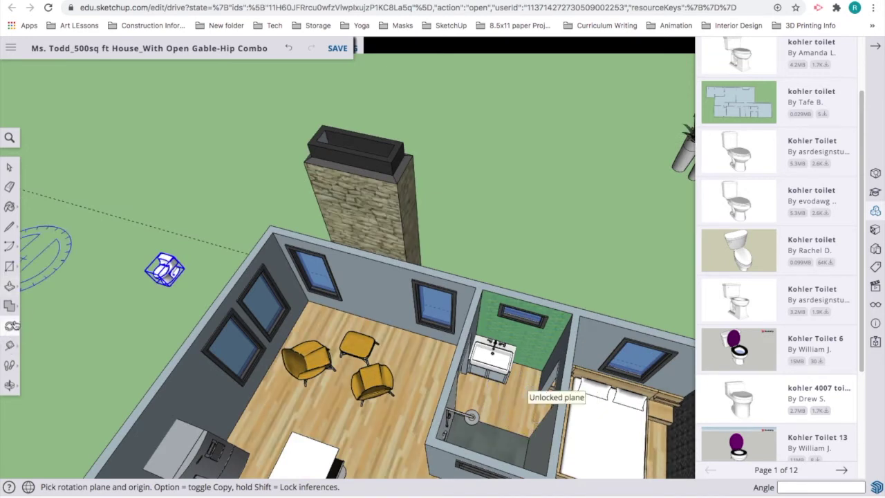
pyautogui.press('m')
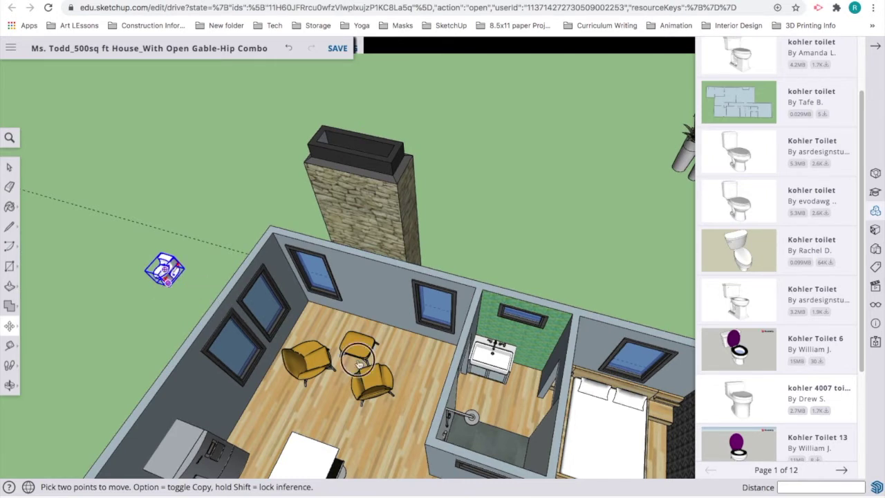
# Step: Carry the toilet into the bathroom and set it down beside the sink
pyautogui.click(529, 391)
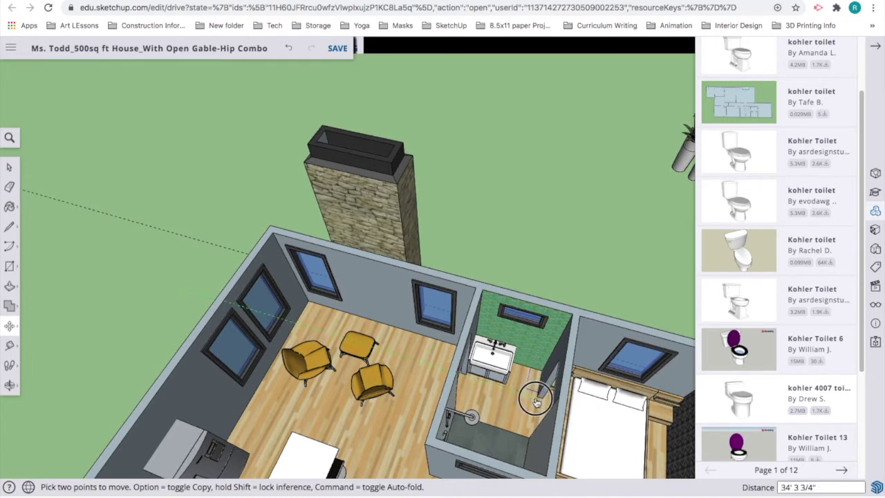
pyautogui.scroll(8, 536, 401)
pyautogui.scroll(4, 536, 402)
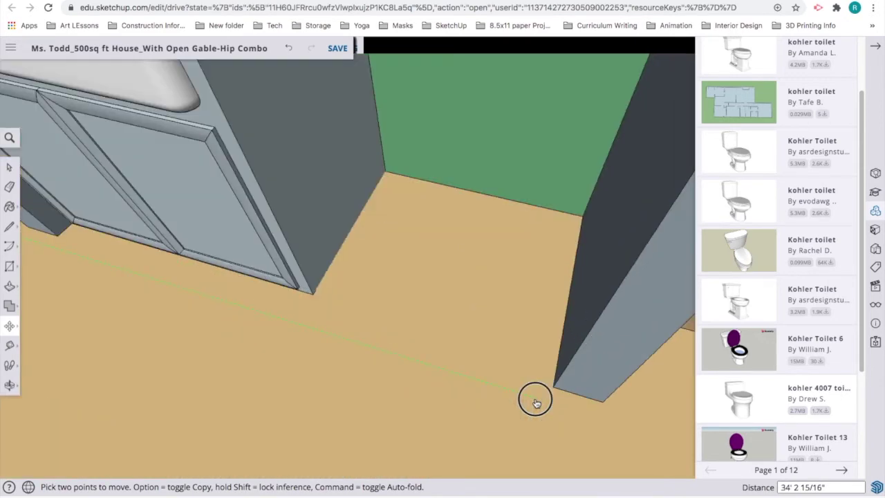
pyautogui.scroll(1, 534, 399)
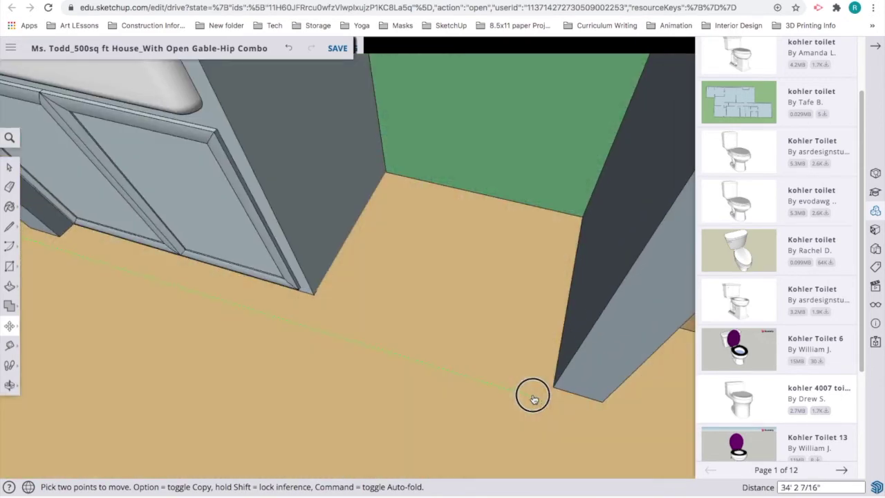
pyautogui.scroll(-1, 534, 398)
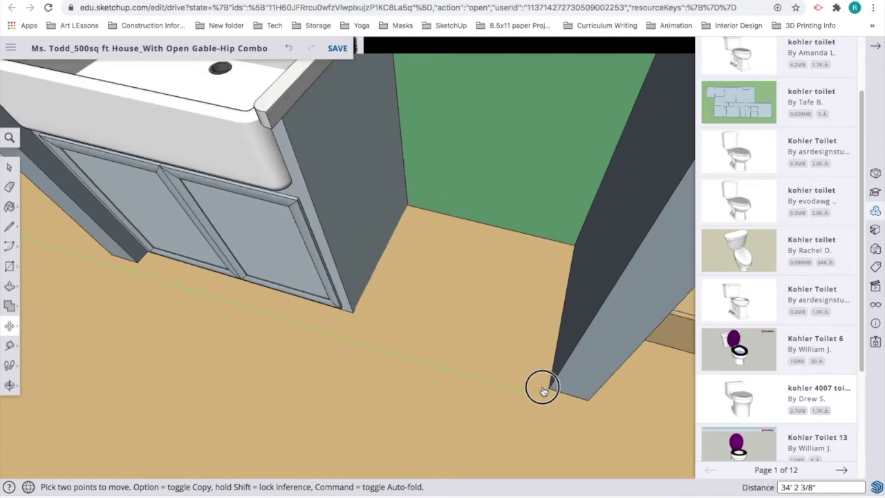
pyautogui.scroll(-1, 549, 391)
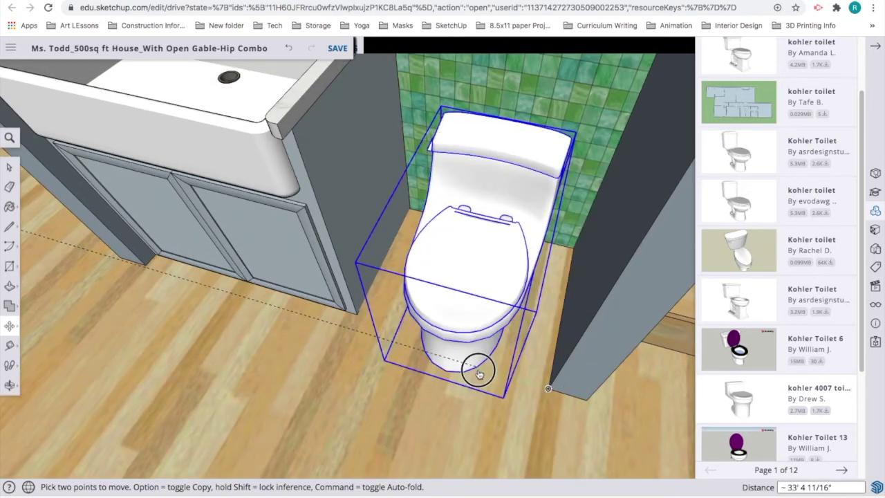
pyautogui.click(450, 363)
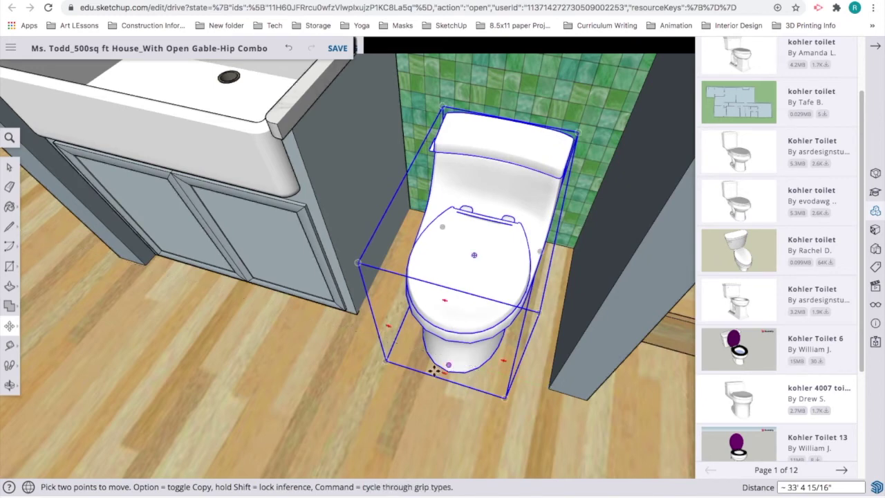
pyautogui.scroll(-2, 438, 373)
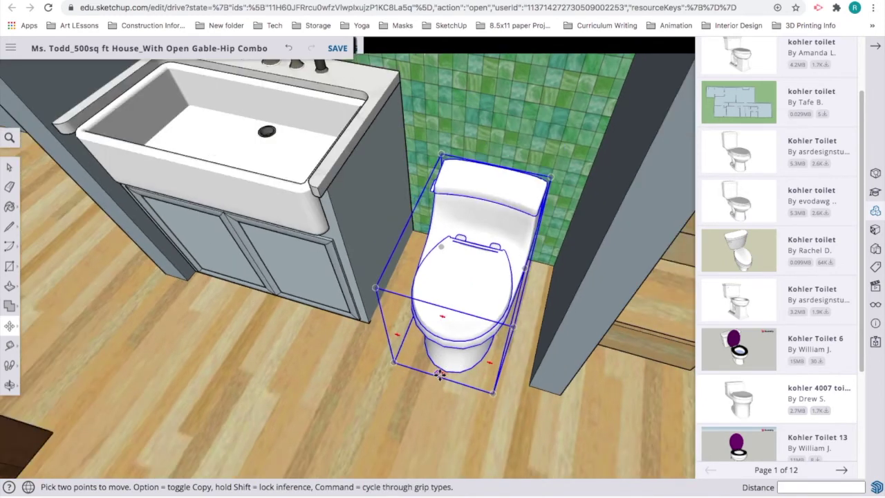
pyautogui.scroll(-2, 439, 374)
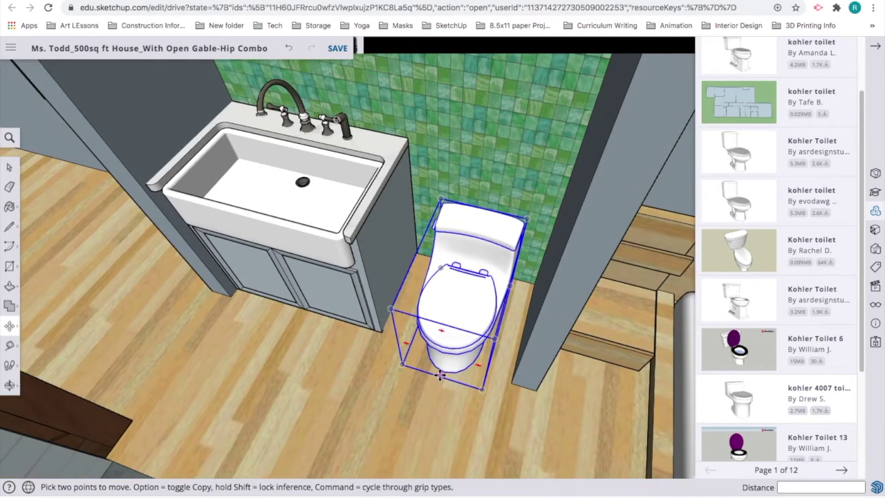
pyautogui.scroll(-2, 439, 374)
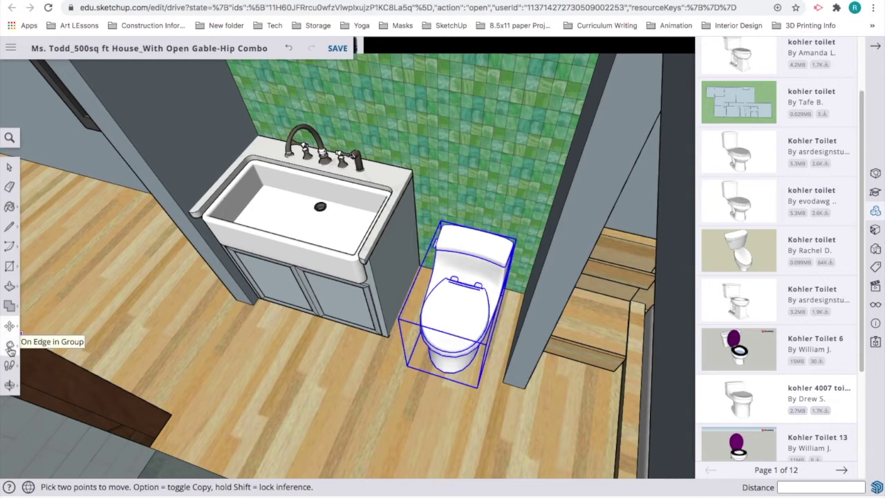
pyautogui.click(9, 329)
# Step: Scale the toilet uniformly by 1.16 using its top corner grip
pyautogui.click(9, 327)
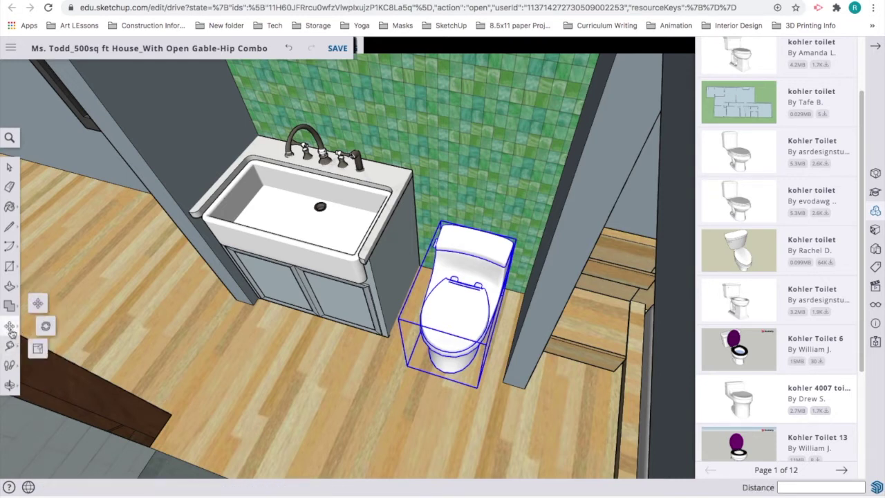
pyautogui.click(38, 351)
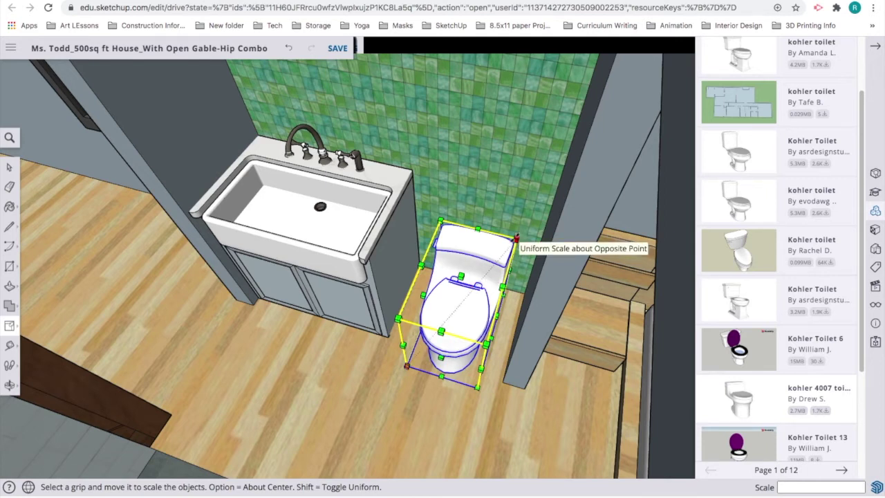
pyautogui.click(515, 238)
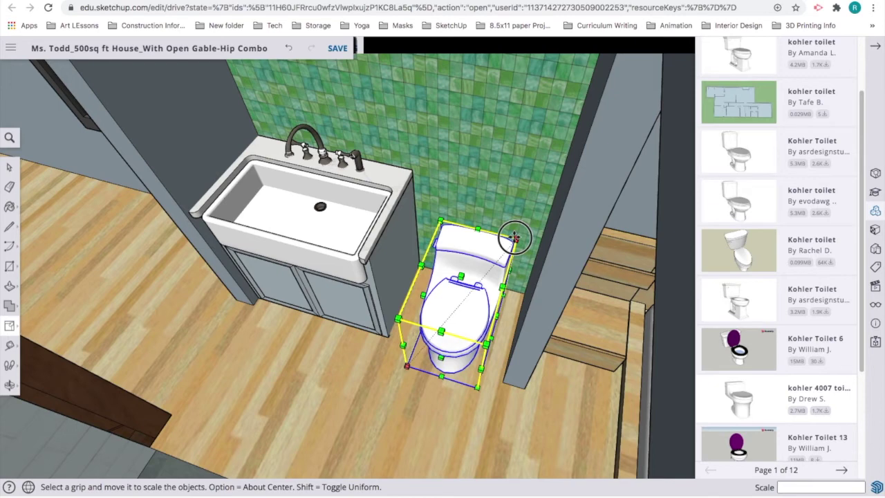
pyautogui.moveTo(515, 237); pyautogui.dragTo(532, 219)
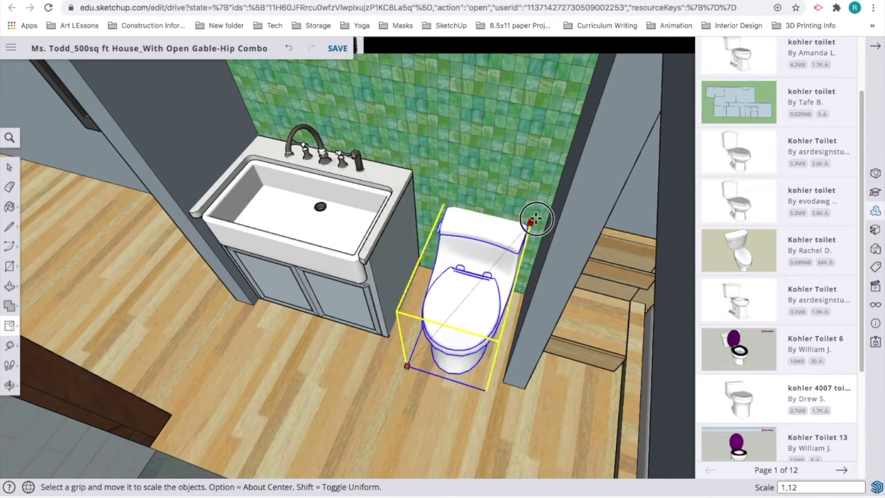
pyautogui.moveTo(533, 220); pyautogui.dragTo(536, 217)
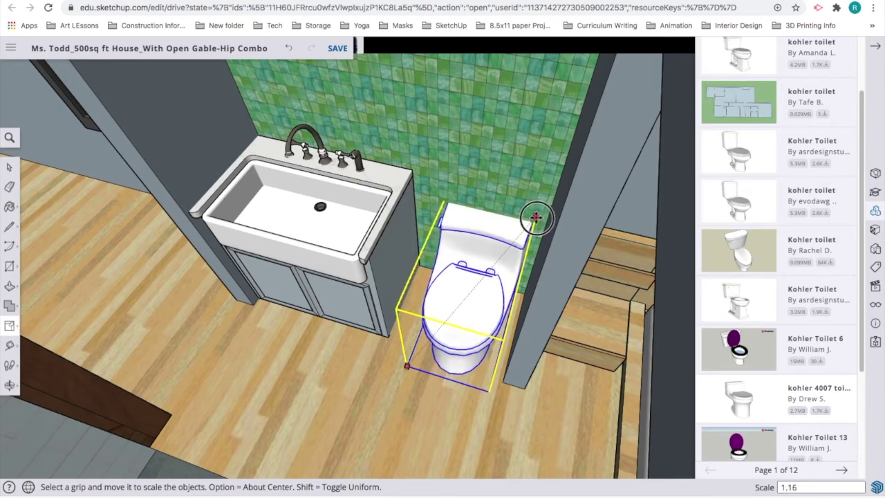
pyautogui.moveTo(536, 217); pyautogui.dragTo(536, 218)
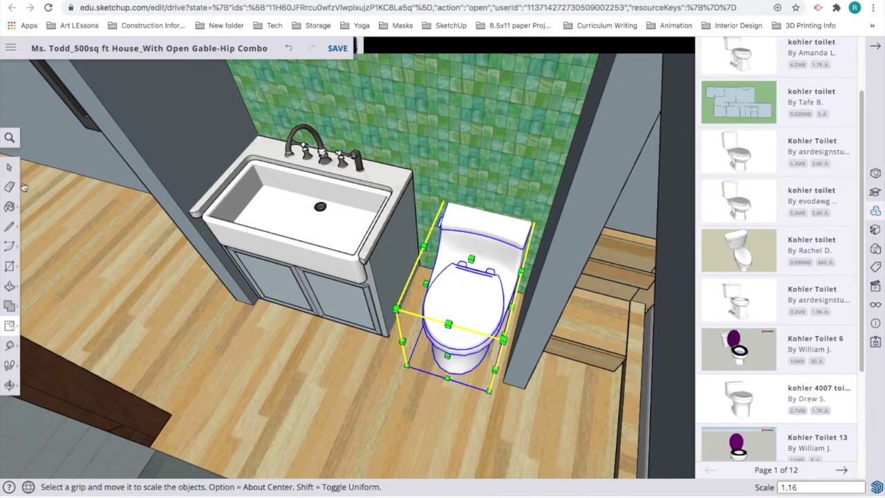
pyautogui.press('space')
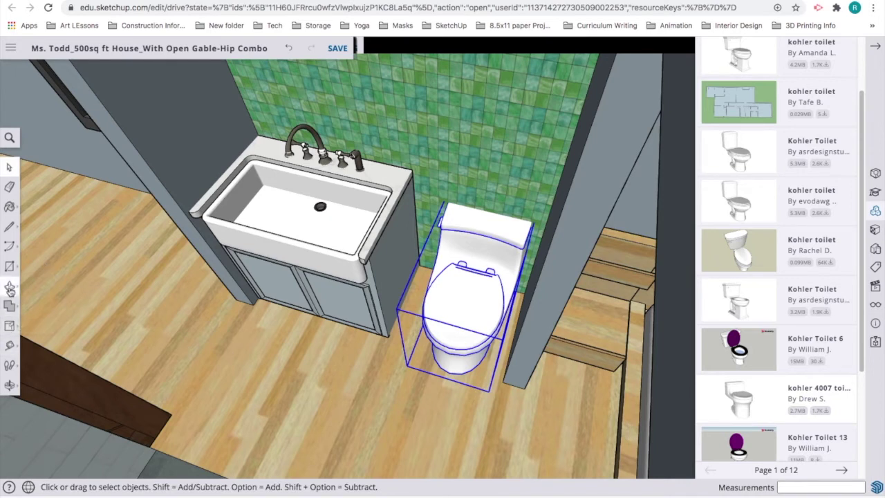
# Step: Nudge the scaled toilet about 3" forward by its front corner, off the back wall
pyautogui.click(10, 325)
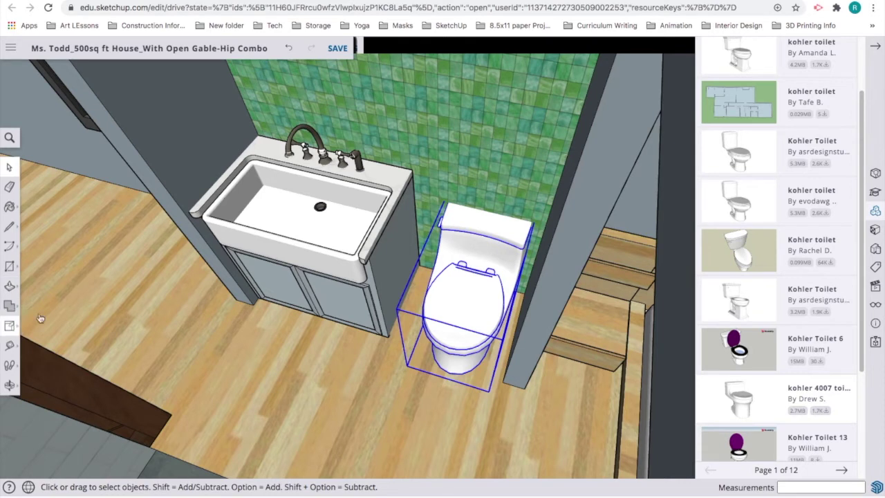
pyautogui.click(486, 391)
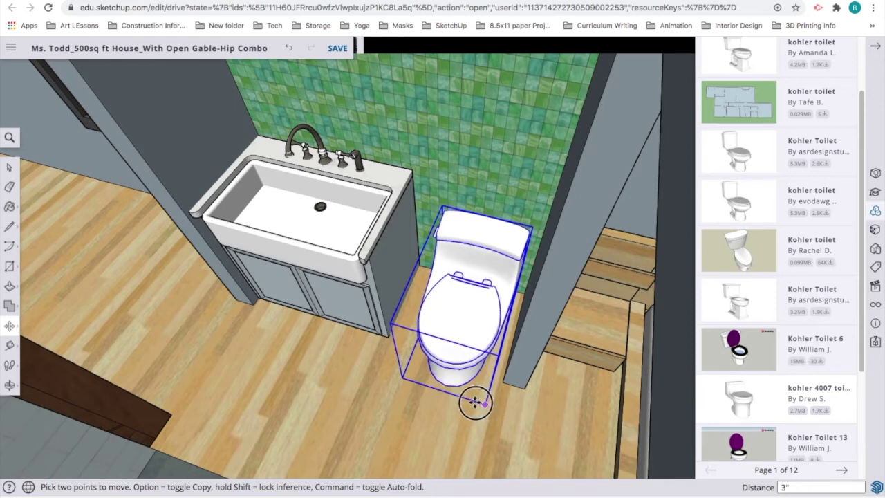
pyautogui.click(470, 396)
pyautogui.press('space')
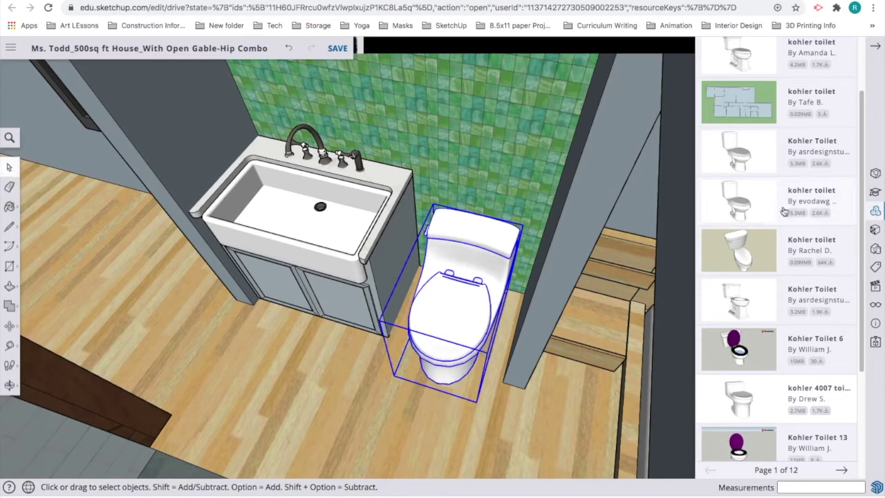
# Step: Close Components and set the camera's field of view to 74 in the Scenes panel
pyautogui.scroll(3, 801, 207)
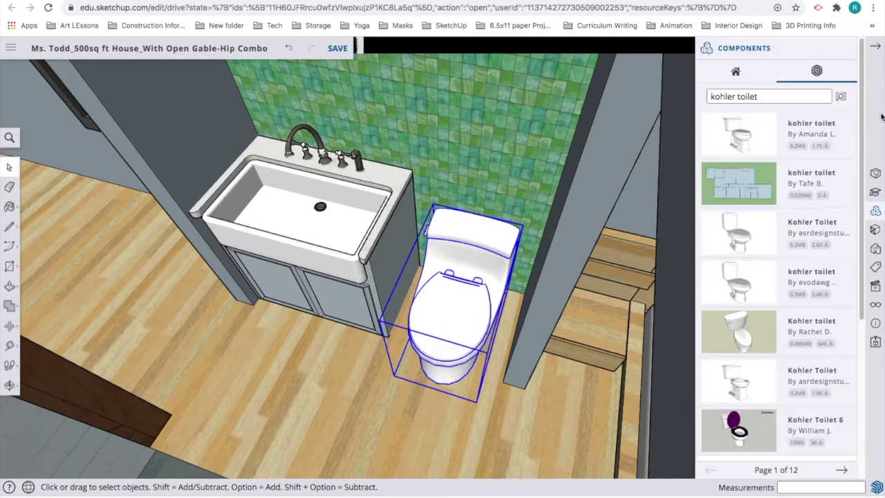
pyautogui.click(846, 53)
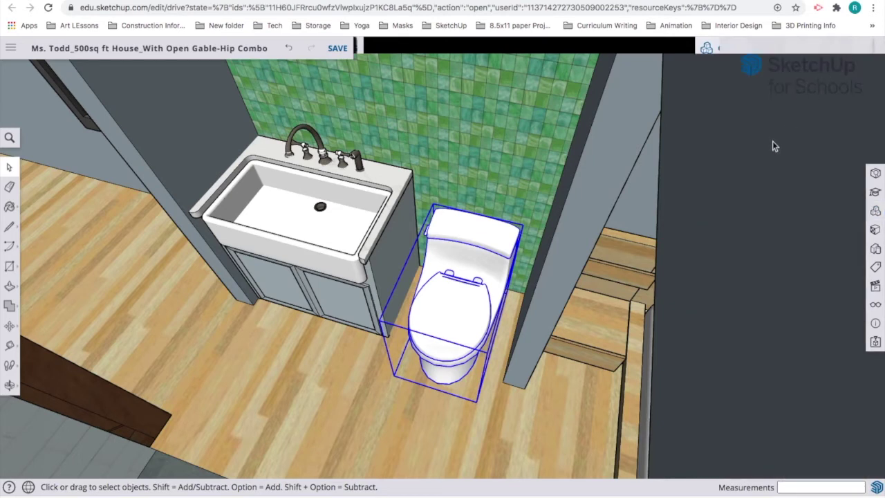
pyautogui.click(876, 293)
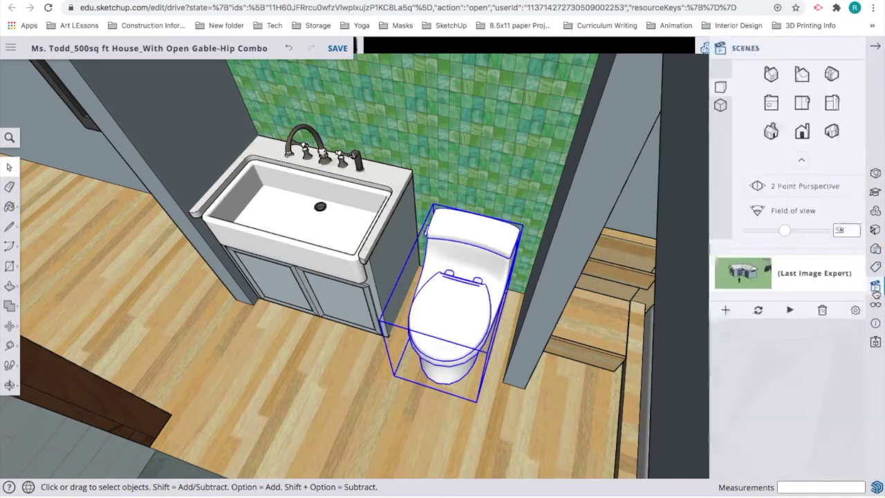
pyautogui.click(788, 160)
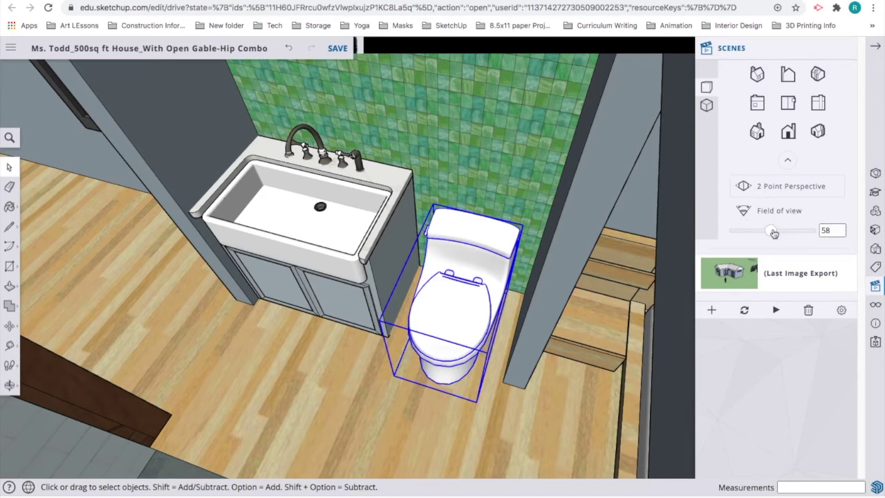
pyautogui.moveTo(775, 233)
pyautogui.mouseDown()
pyautogui.moveTo(753, 231)
pyautogui.moveTo(797, 238)
pyautogui.moveTo(782, 232)
pyautogui.mouseUp()
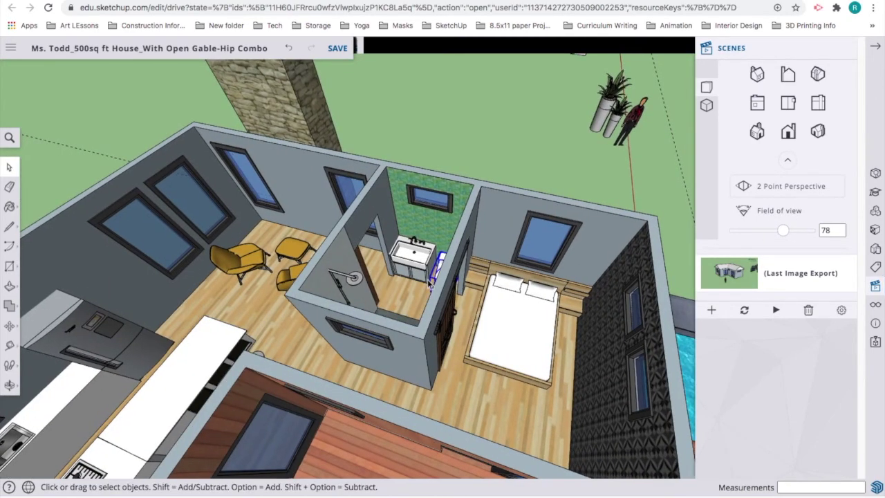
pyautogui.scroll(2, 430, 283)
pyautogui.scroll(5, 428, 284)
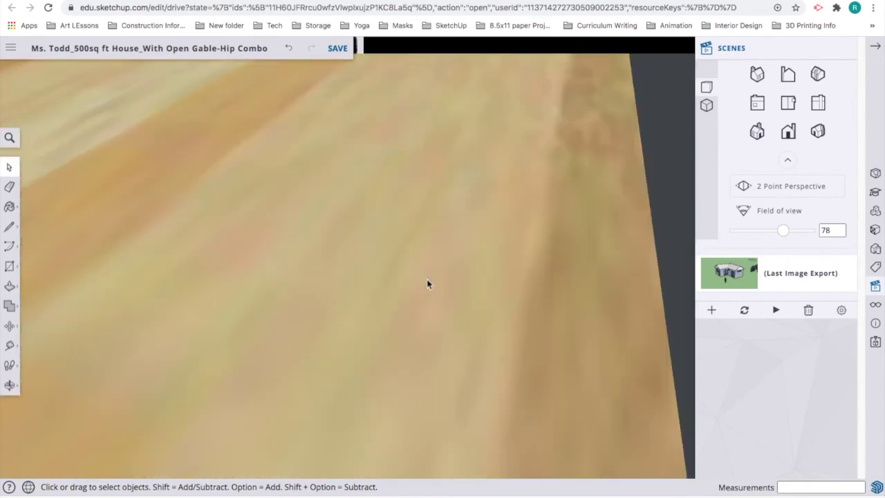
pyautogui.scroll(3, 428, 283)
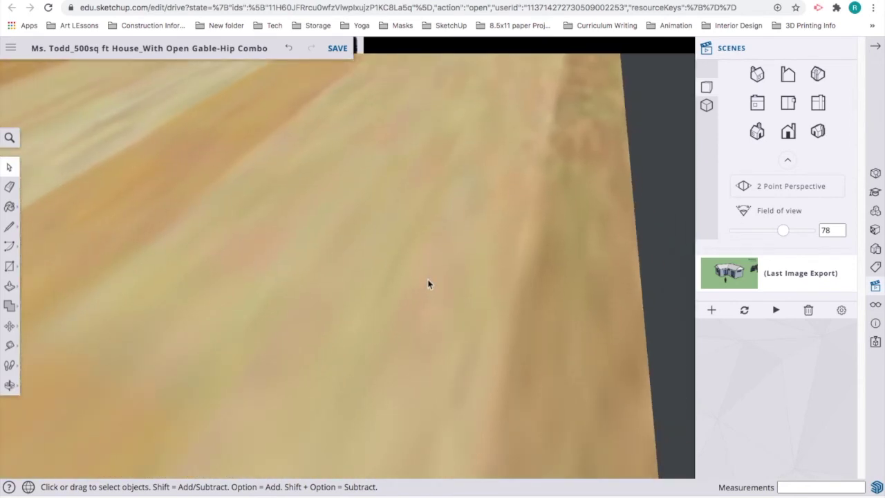
pyautogui.scroll(3, 428, 283)
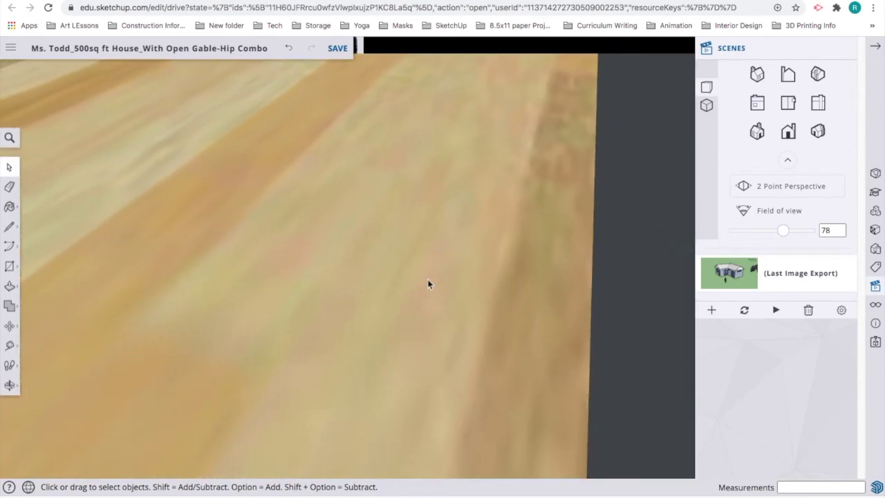
pyautogui.scroll(-6, 428, 284)
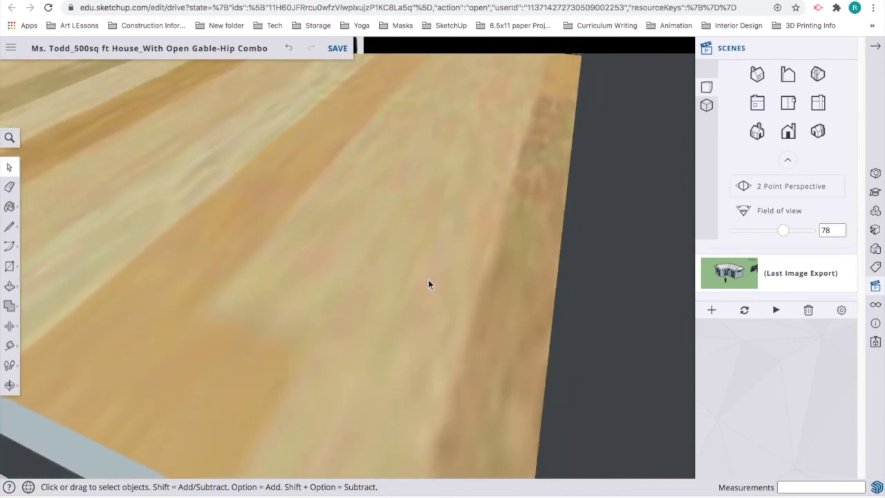
pyautogui.scroll(-5, 428, 283)
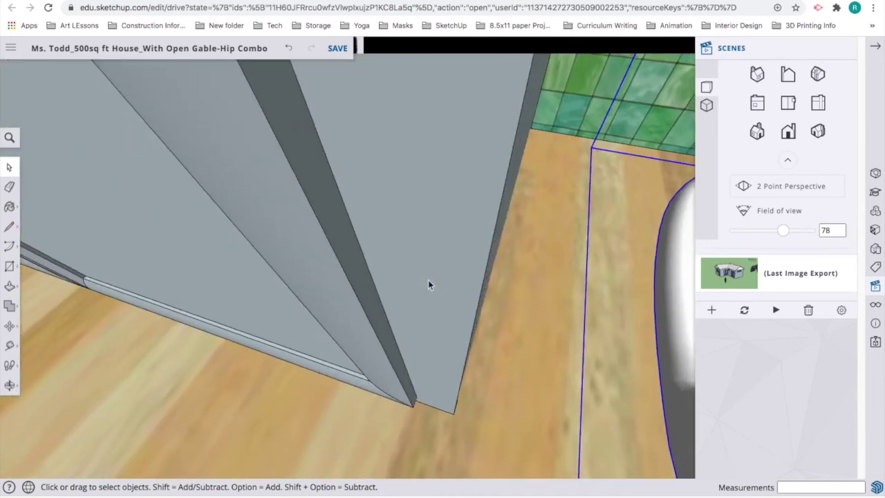
pyautogui.scroll(-5, 428, 282)
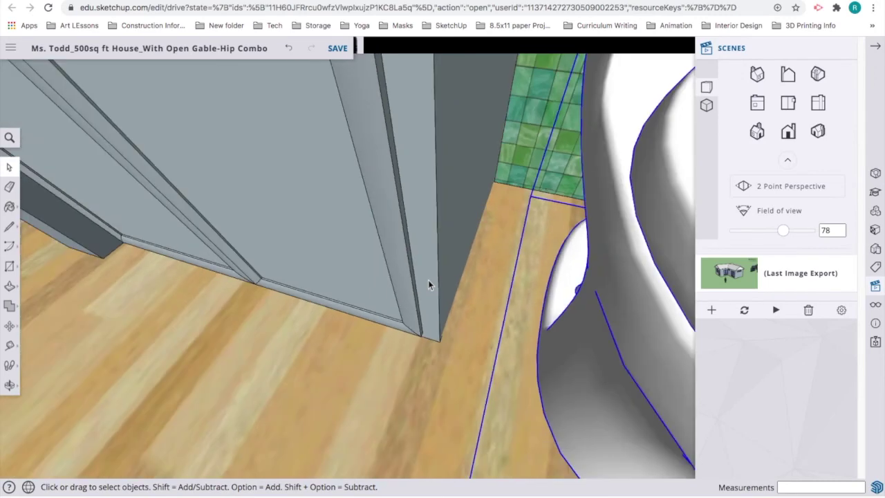
pyautogui.scroll(-4, 446, 290)
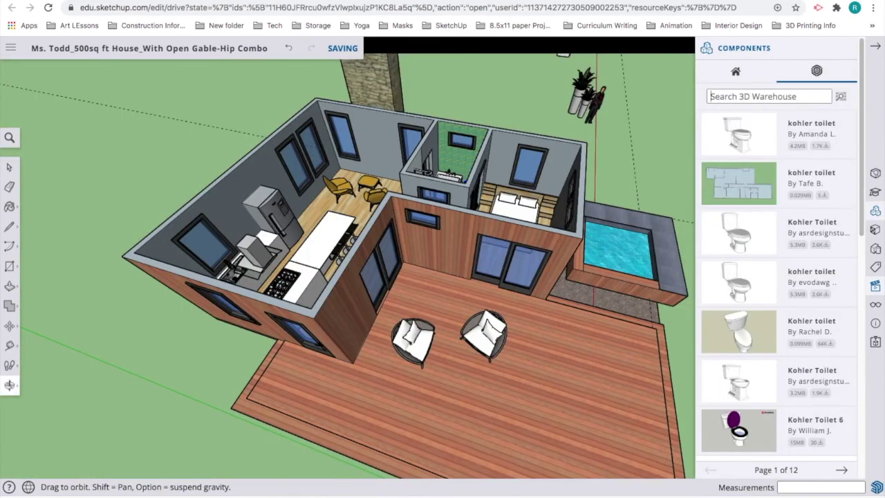
# Step: Search 3D Warehouse for 'tall grasses' and place the tall grass model on the lawn
pyautogui.write('ta')
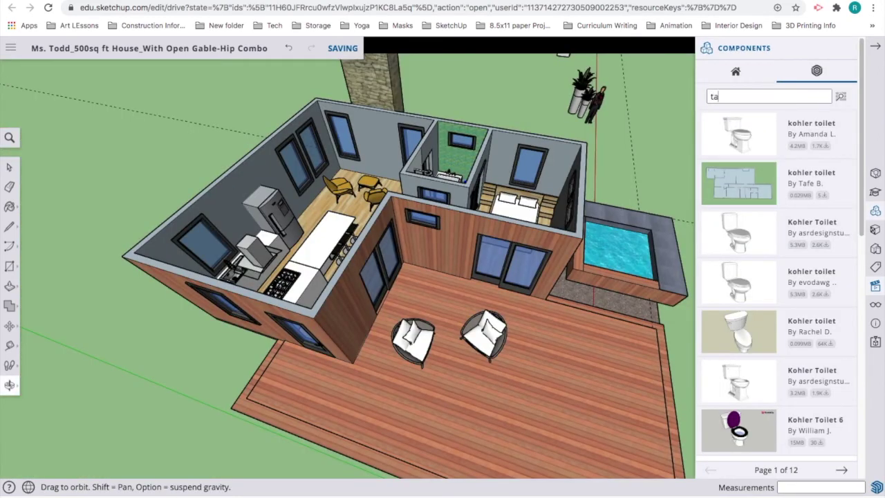
pyautogui.write('ll grasses')
pyautogui.press('Return')
pyautogui.scroll(-1, 750, 368)
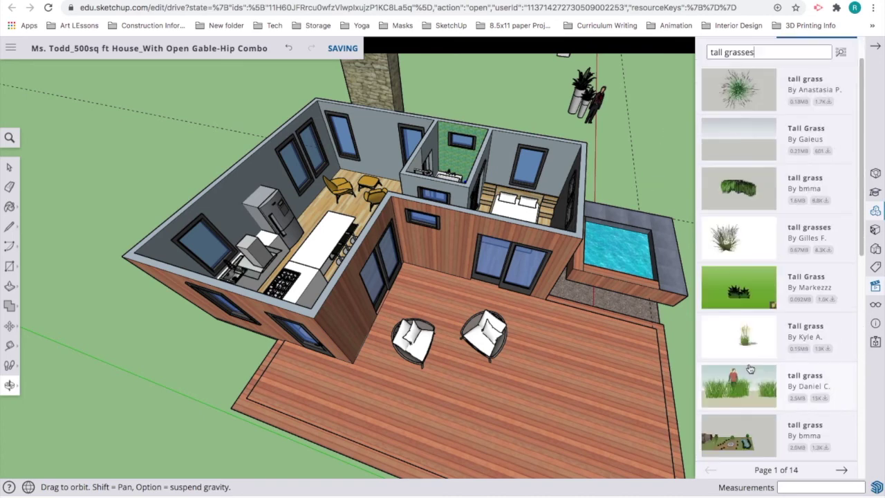
pyautogui.scroll(-2, 750, 369)
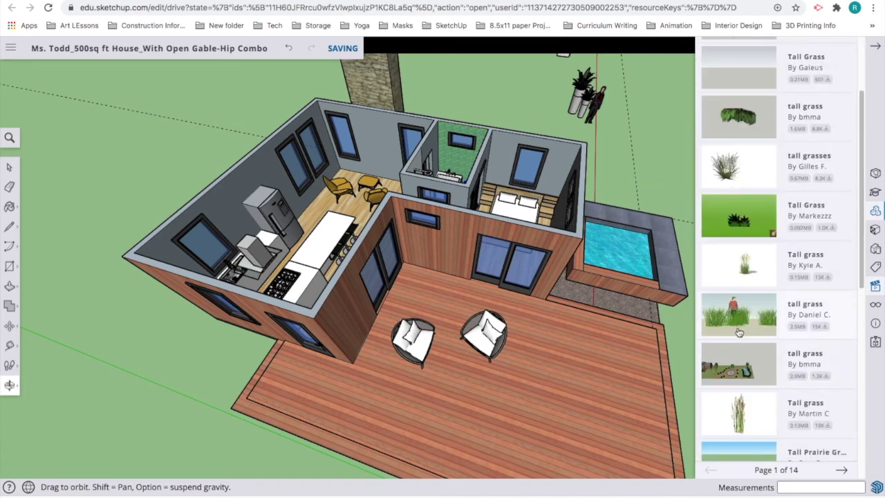
pyautogui.click(738, 317)
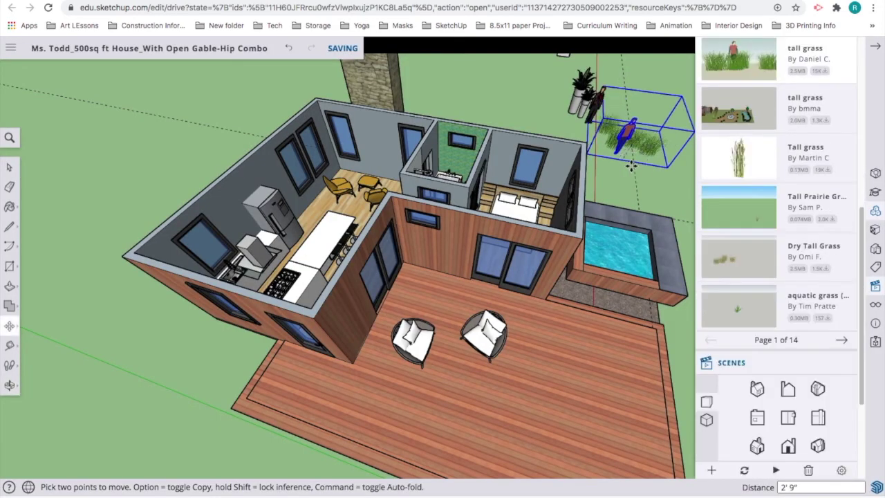
pyautogui.moveTo(632, 167); pyautogui.dragTo(355, 195, button='middle')
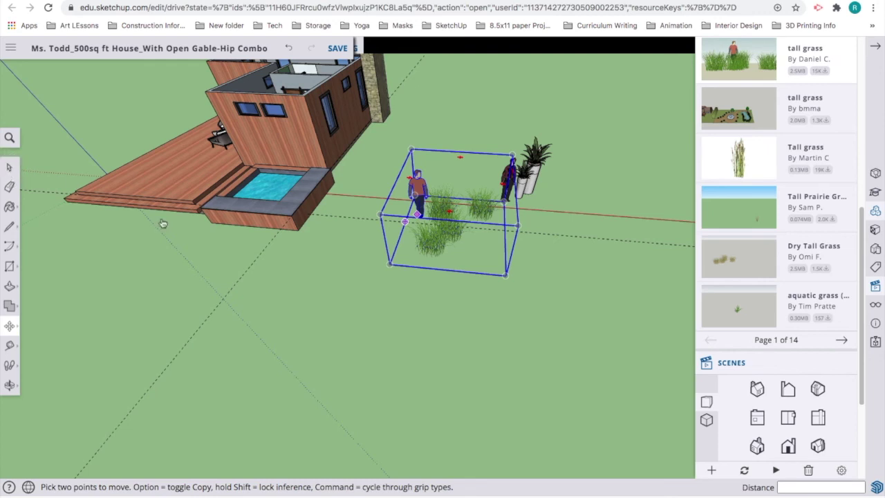
pyautogui.press('space')
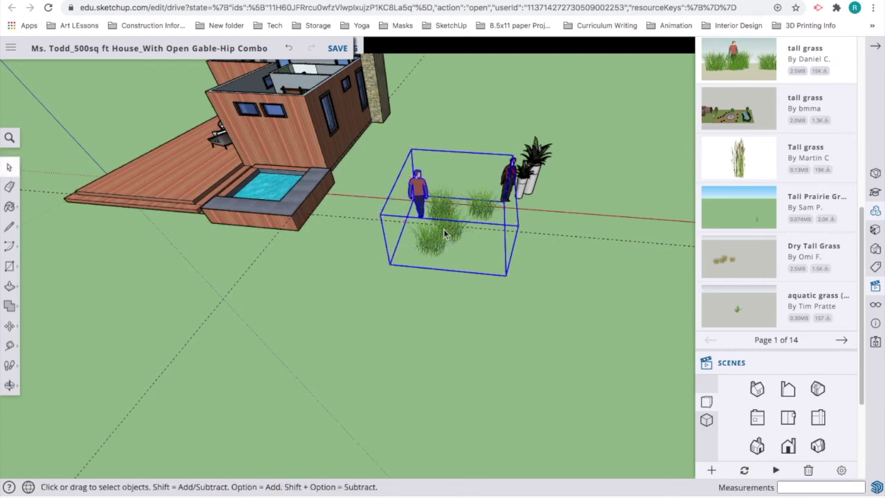
# Step: Explode the tall grass group via its context menu, then clear the selection
pyautogui.click(445, 234)
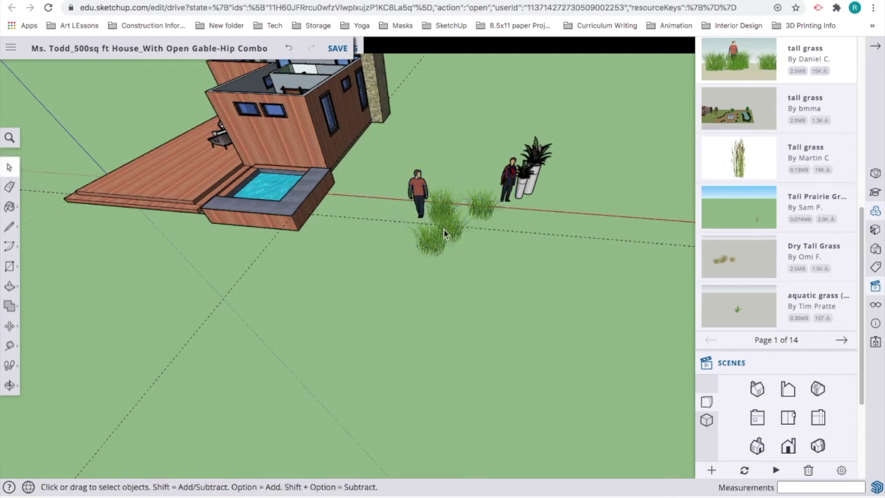
pyautogui.click(444, 233)
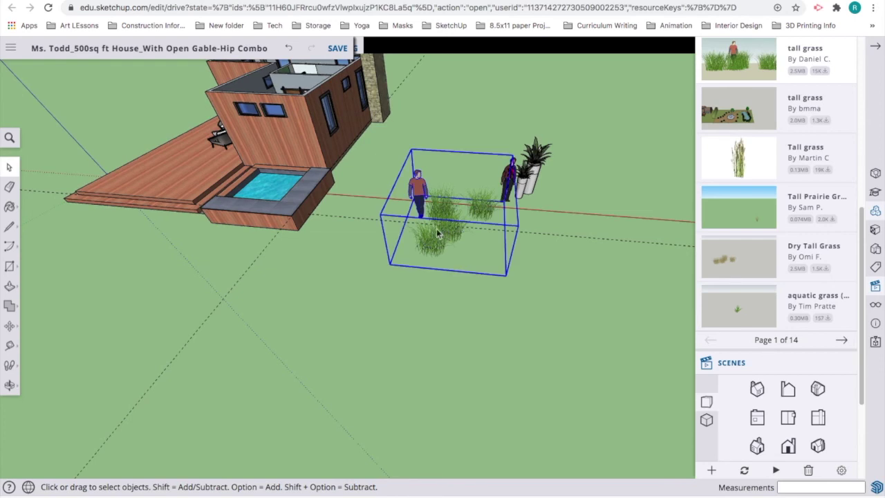
pyautogui.rightClick(441, 237)
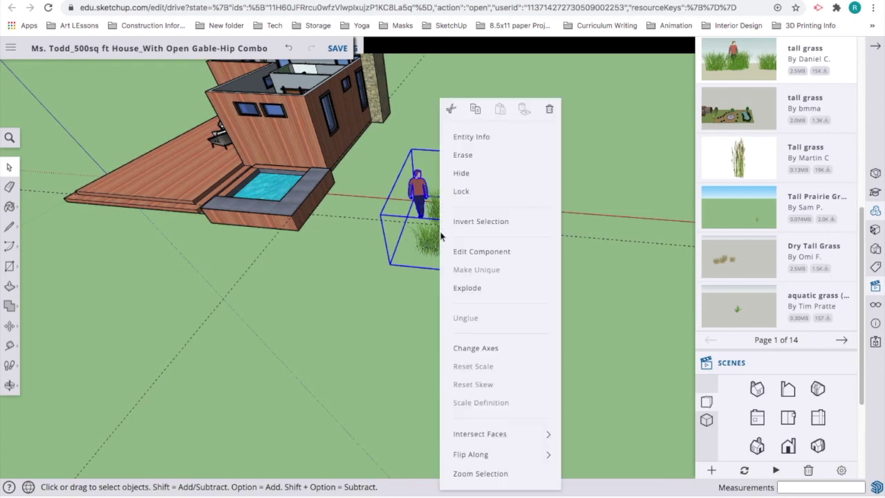
pyautogui.click(457, 288)
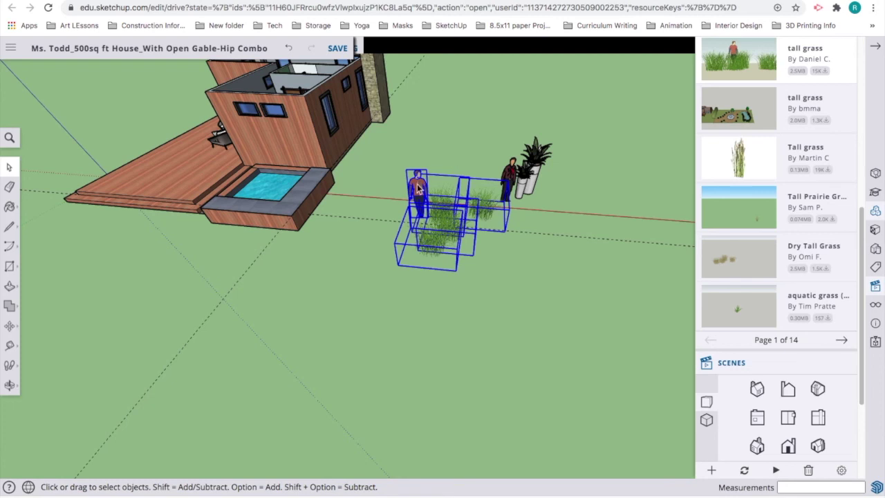
pyautogui.press('Escape')
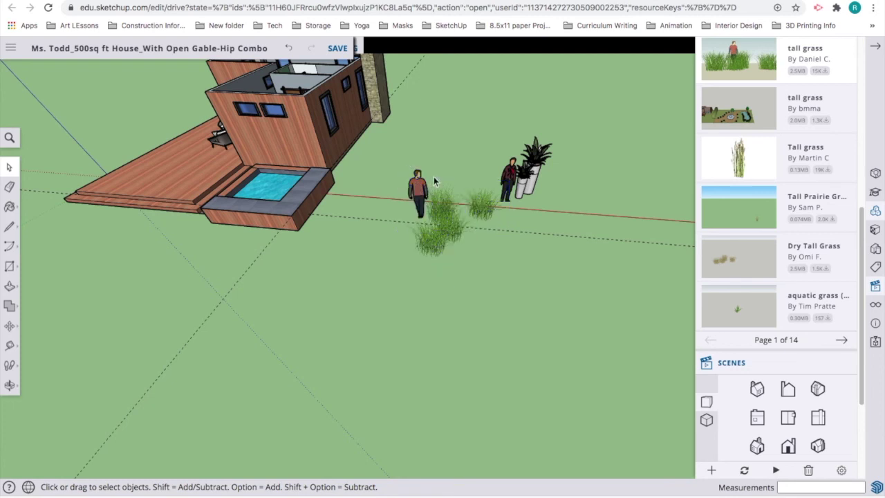
# Step: Remove the standing person figure and carry the front grass clump toward the deck corner
pyautogui.click(418, 190)
pyautogui.press('Delete')
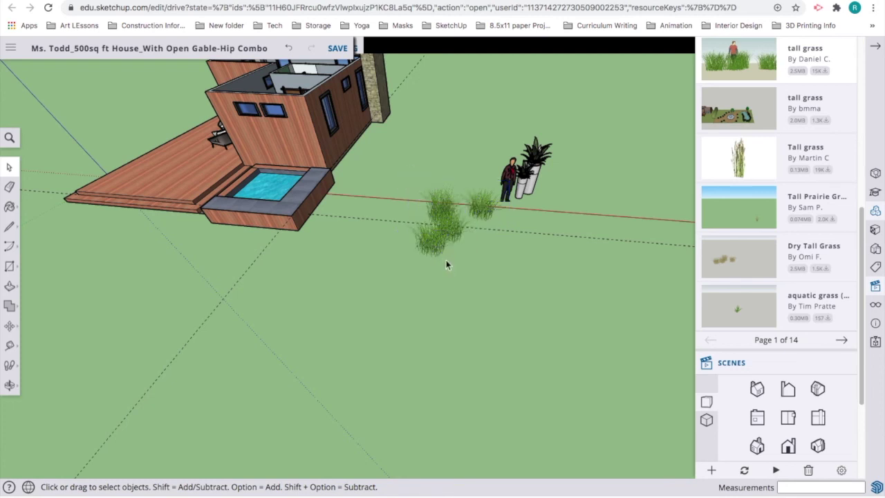
pyautogui.click(446, 259)
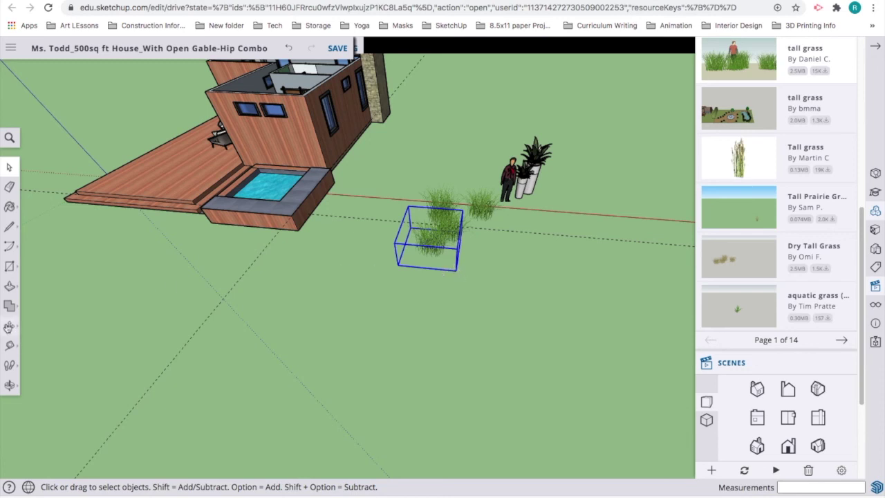
pyautogui.click(10, 325)
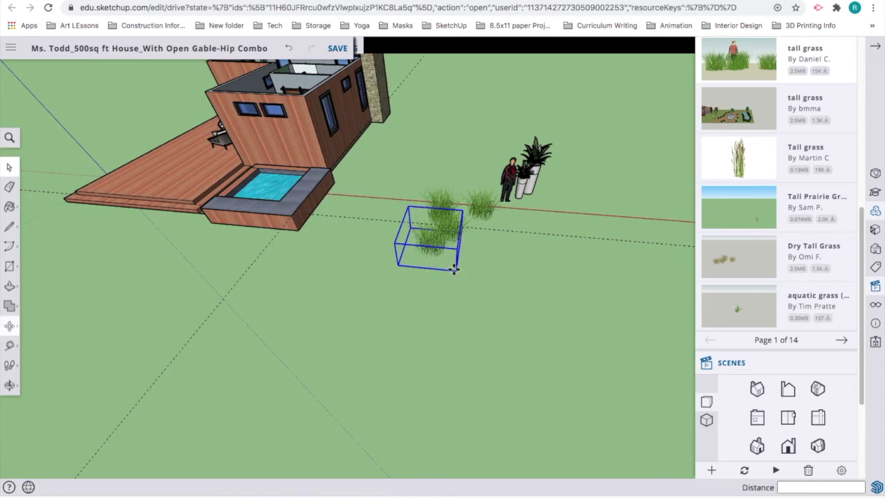
pyautogui.click(253, 260)
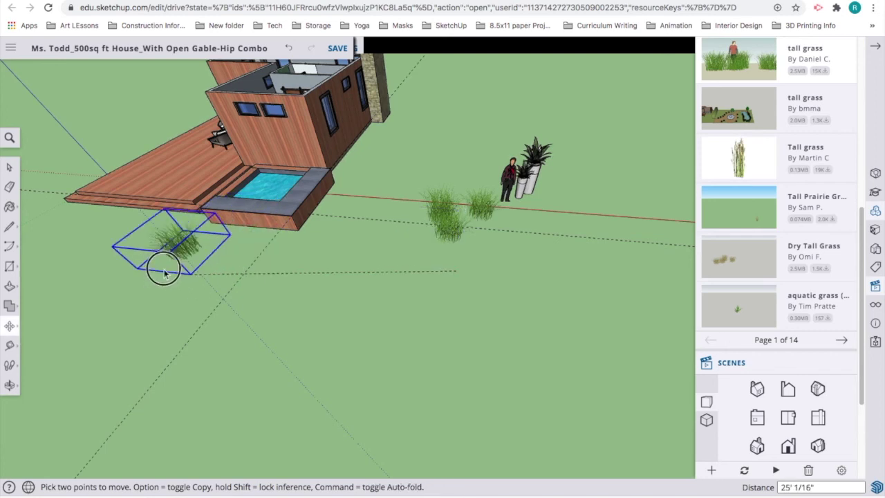